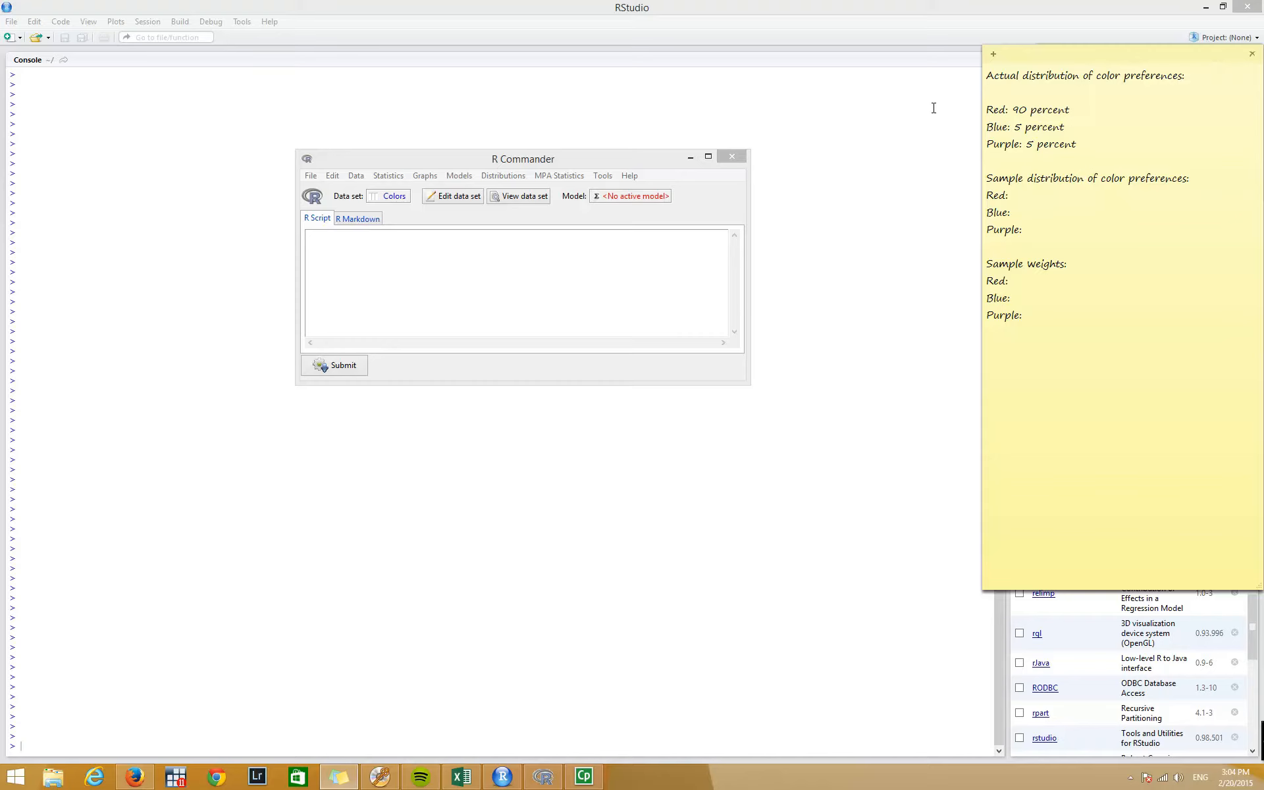
View the Colors data set, enlarge its window to show all 20 rows, and close it after examining the values
{"action": "left_click", "coordinate": [512, 197]}
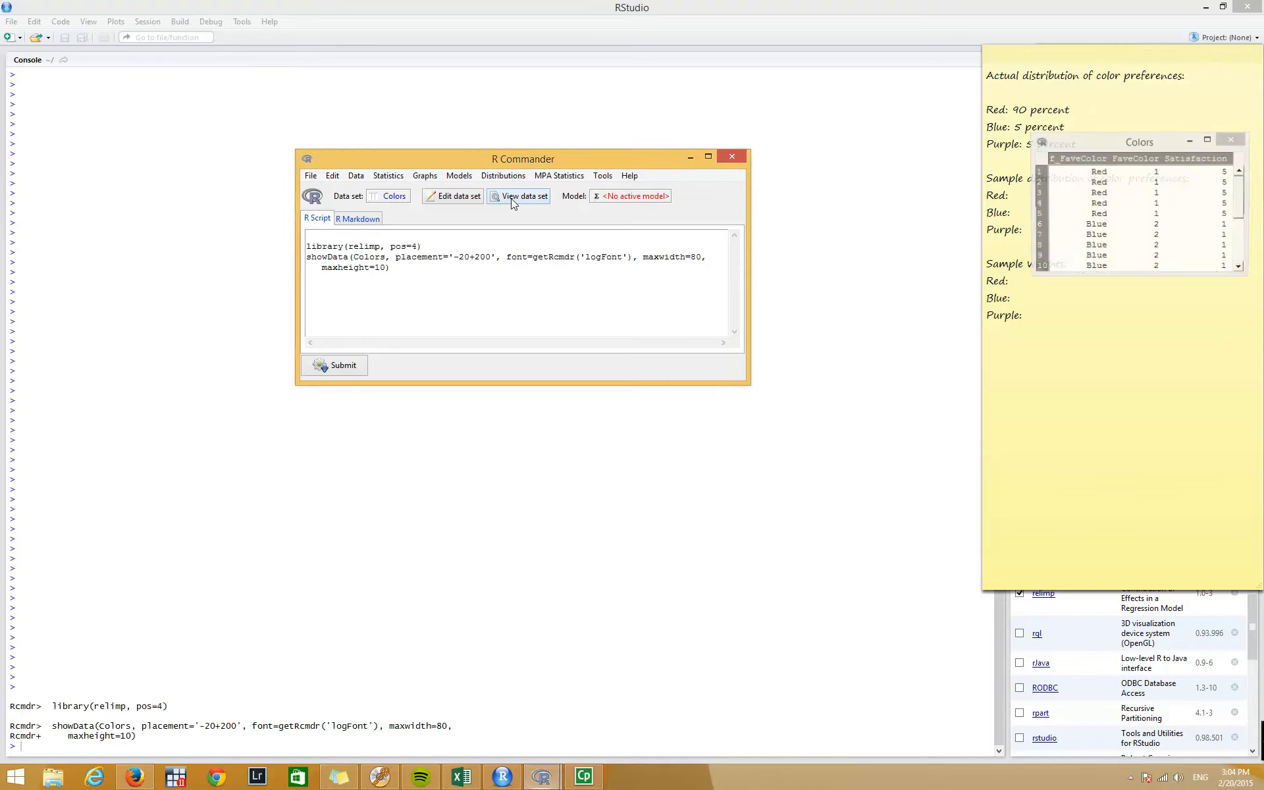
{"action": "left_click_drag", "start_coordinate": [1092, 139], "coordinate": [397, 108]}
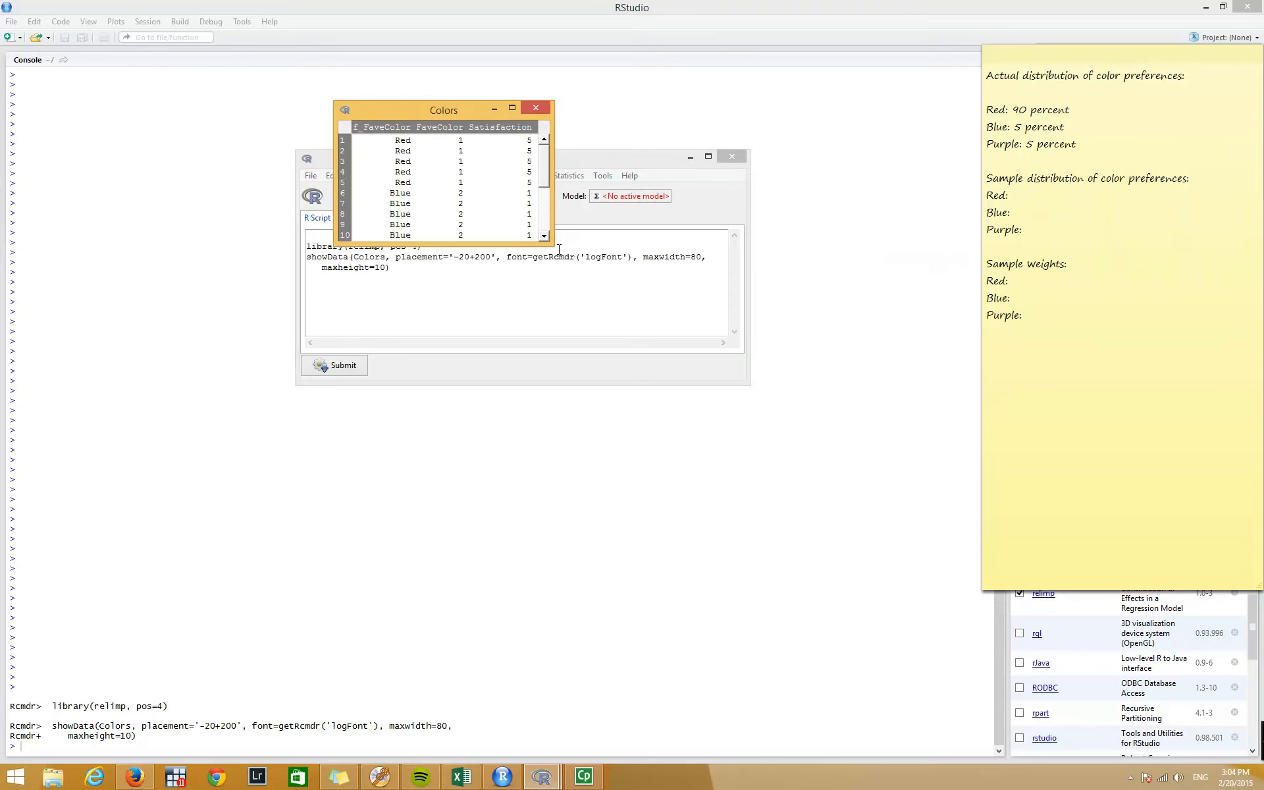
{"action": "left_click_drag", "start_coordinate": [553, 243], "coordinate": [594, 363]}
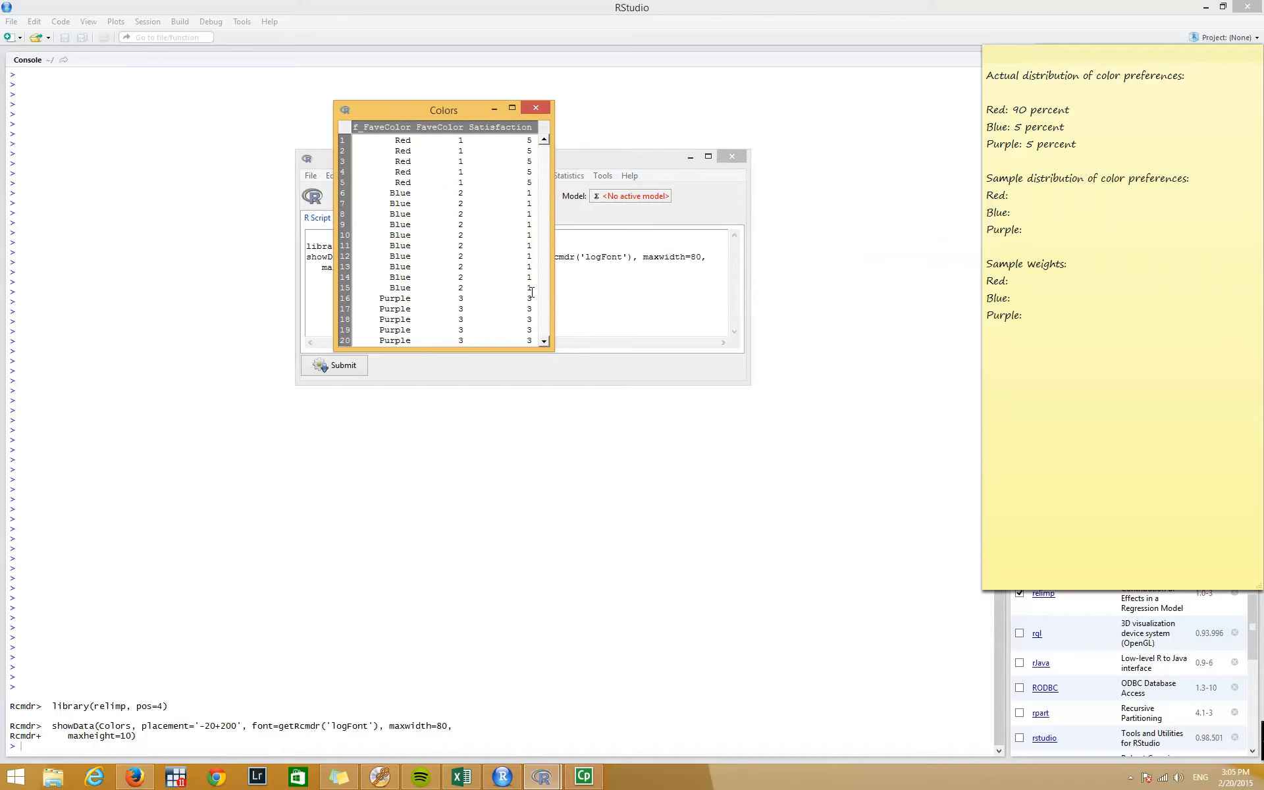
{"action": "left_click", "coordinate": [535, 107]}
Summarize the Colors data set and highlight the mean of Satisfaction in the console output
{"action": "left_click", "coordinate": [548, 181]}
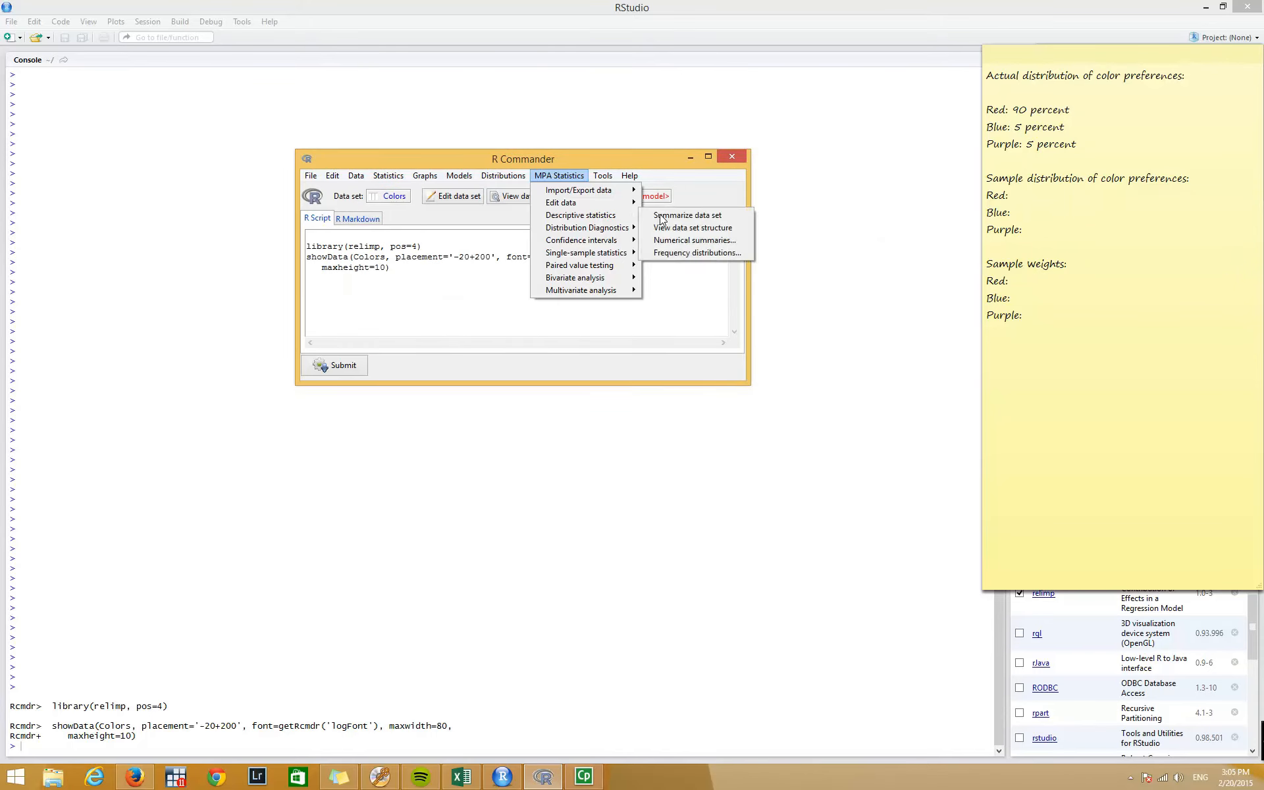
{"action": "left_click", "coordinate": [661, 215]}
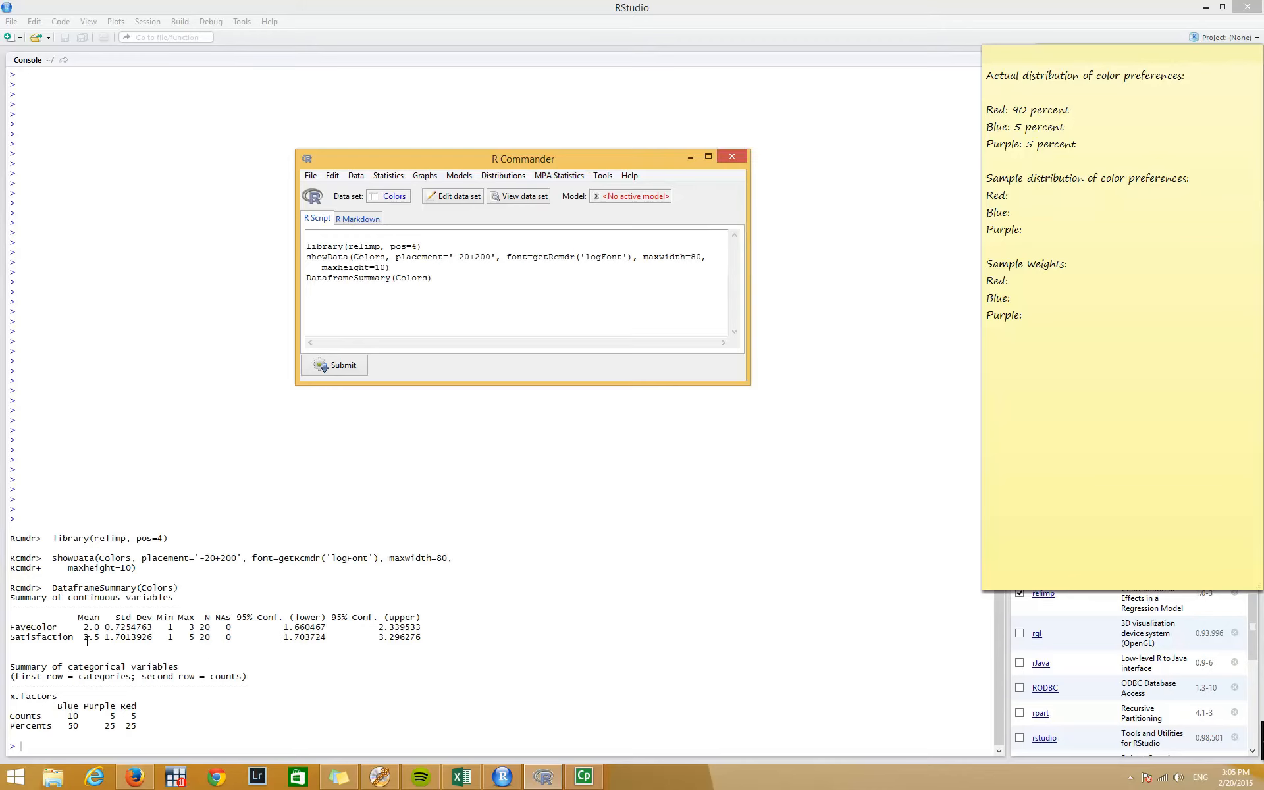
{"action": "left_click_drag", "start_coordinate": [84, 638], "coordinate": [98, 639]}
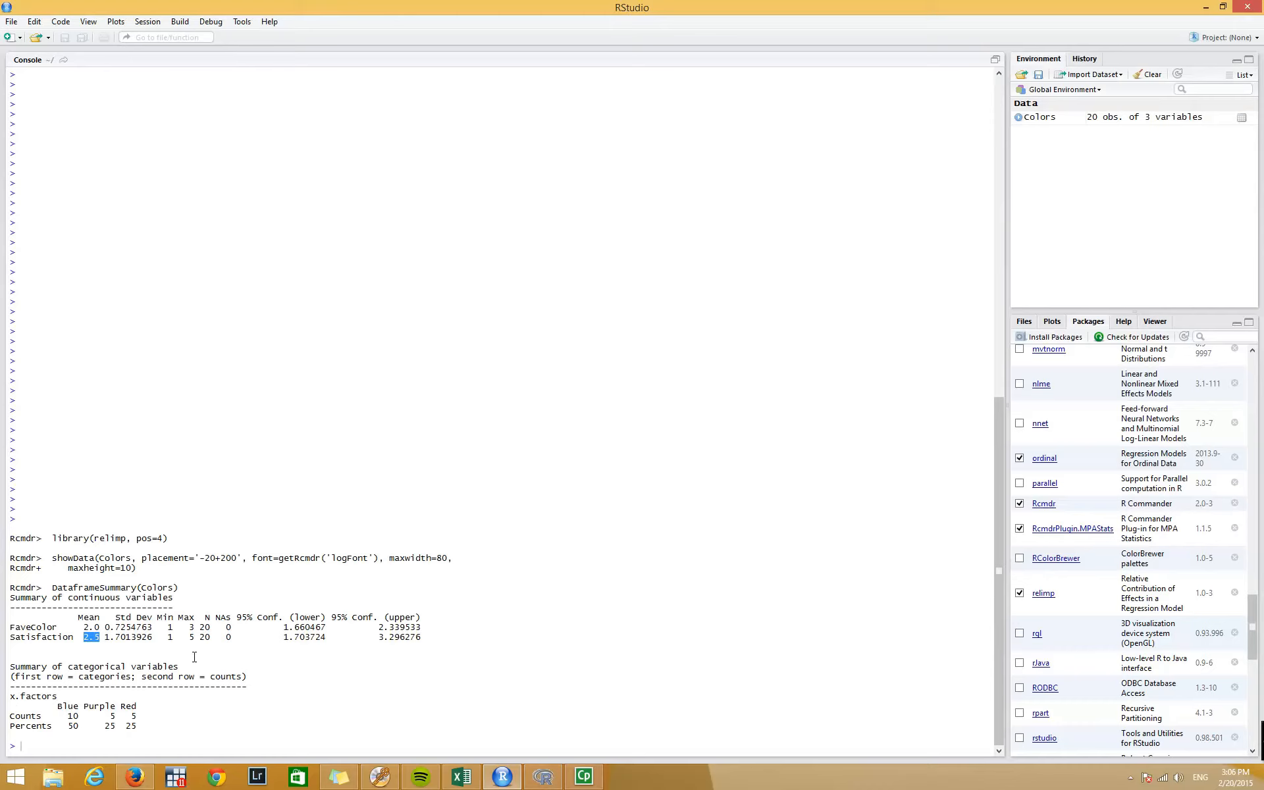
{"action": "left_click", "coordinate": [92, 654]}
{"action": "left_click_drag", "start_coordinate": [84, 639], "coordinate": [99, 640]}
Highlight the color counts and percents in the output, and fill in the note's sample distribution: Red .25, Blue .50, Purple .25
{"action": "left_click", "coordinate": [341, 779]}
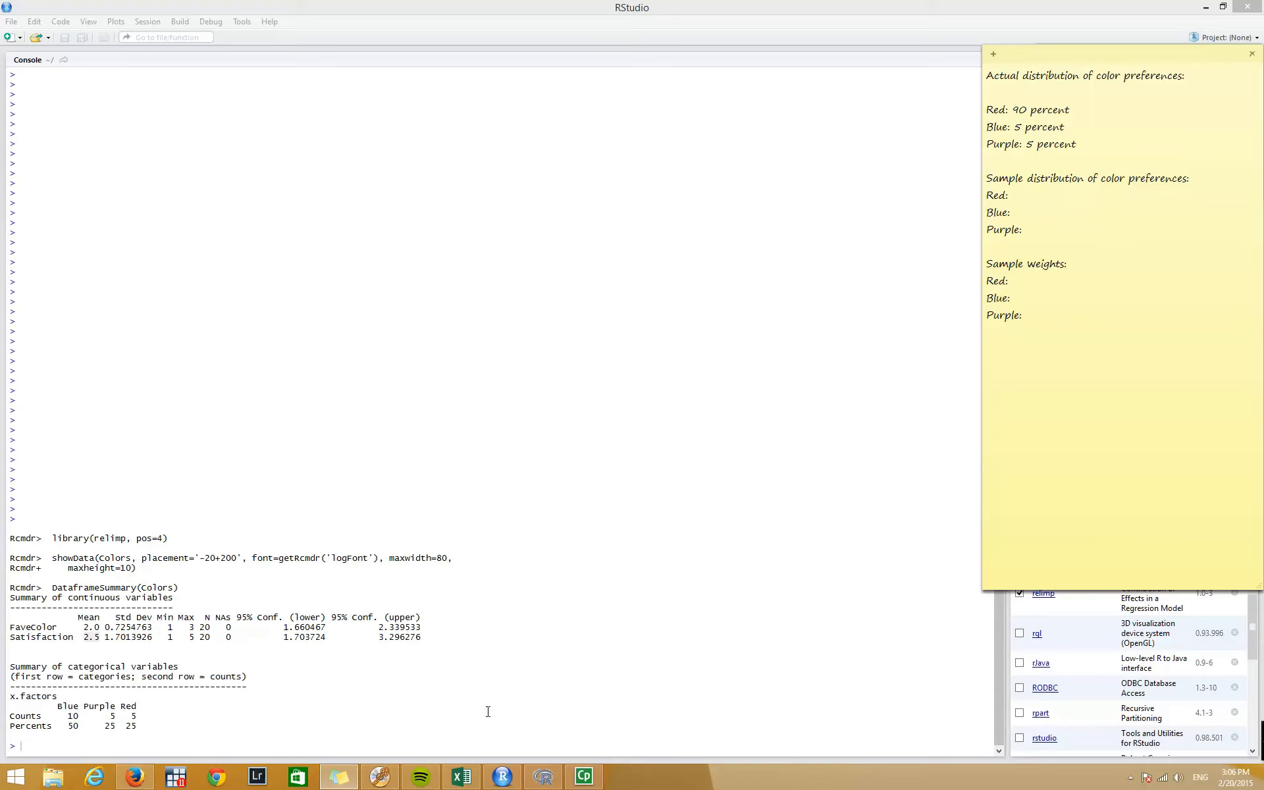
{"action": "left_click_drag", "start_coordinate": [144, 727], "coordinate": [10, 709]}
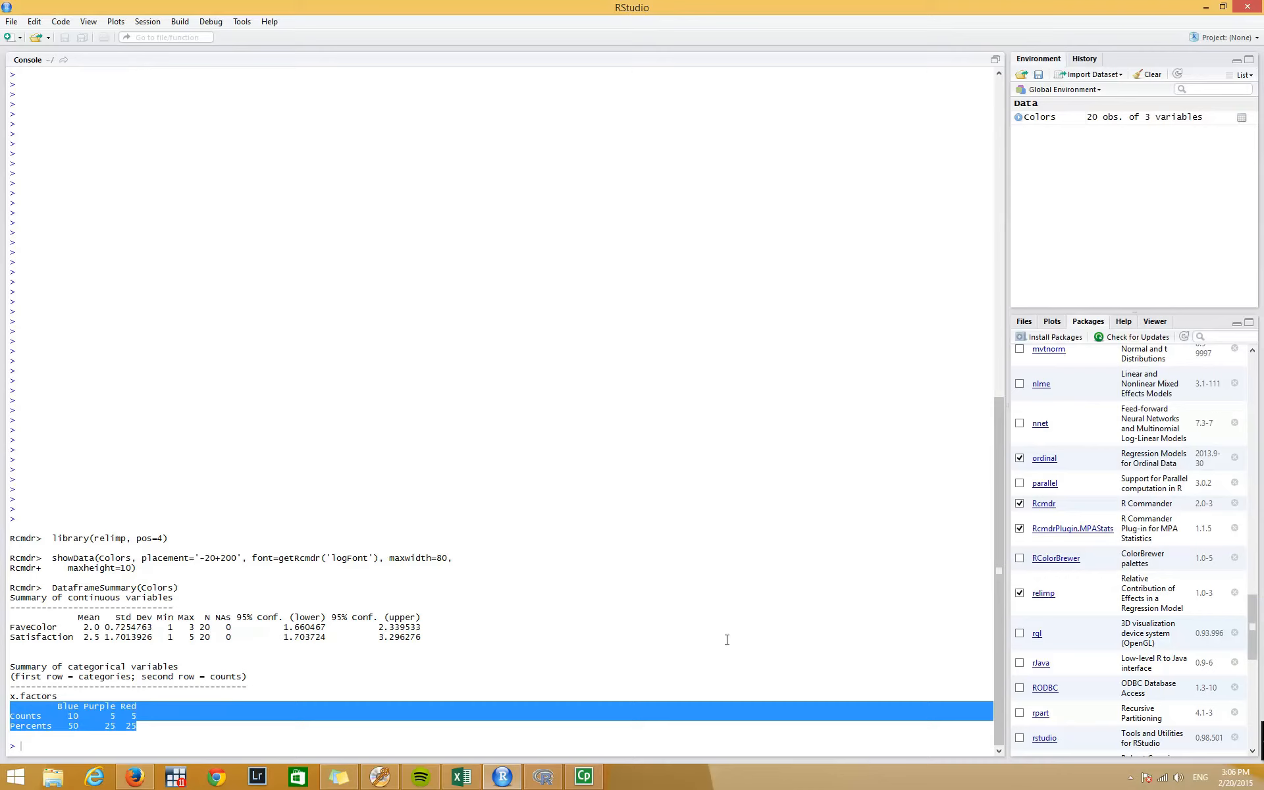
{"action": "left_click", "coordinate": [338, 777]}
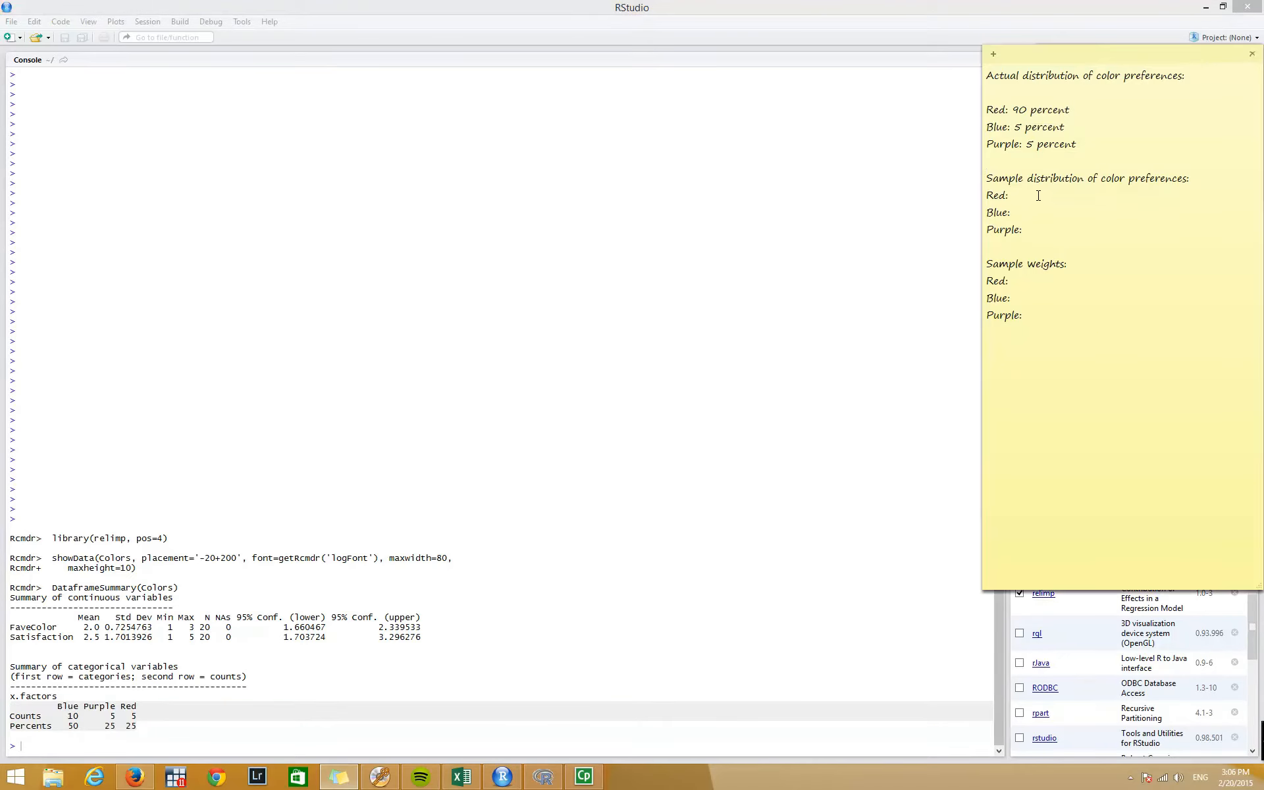
{"action": "type", "text": ".25"}
{"action": "type", "text": "50"}
{"action": "type", "text": ".25"}
Fill in the note's sample weights: Red .9/.25, Blue .05/.5, Purple .05/.25
{"action": "type", "text": "9"}
{"action": "type", "text": "/"}
{"action": "type", "text": ".25"}
{"action": "type", "text": "5"}
{"action": "type", "text": "/"}
{"action": "key", "text": "BackSpace"}
{"action": "type", "text": "05/.5"}
{"action": "type", "text": ".05/.2"}
Set up a recode of FaveColor in R Commander into a new variable named weight that is not a factor
{"action": "left_click", "coordinate": [543, 777]}
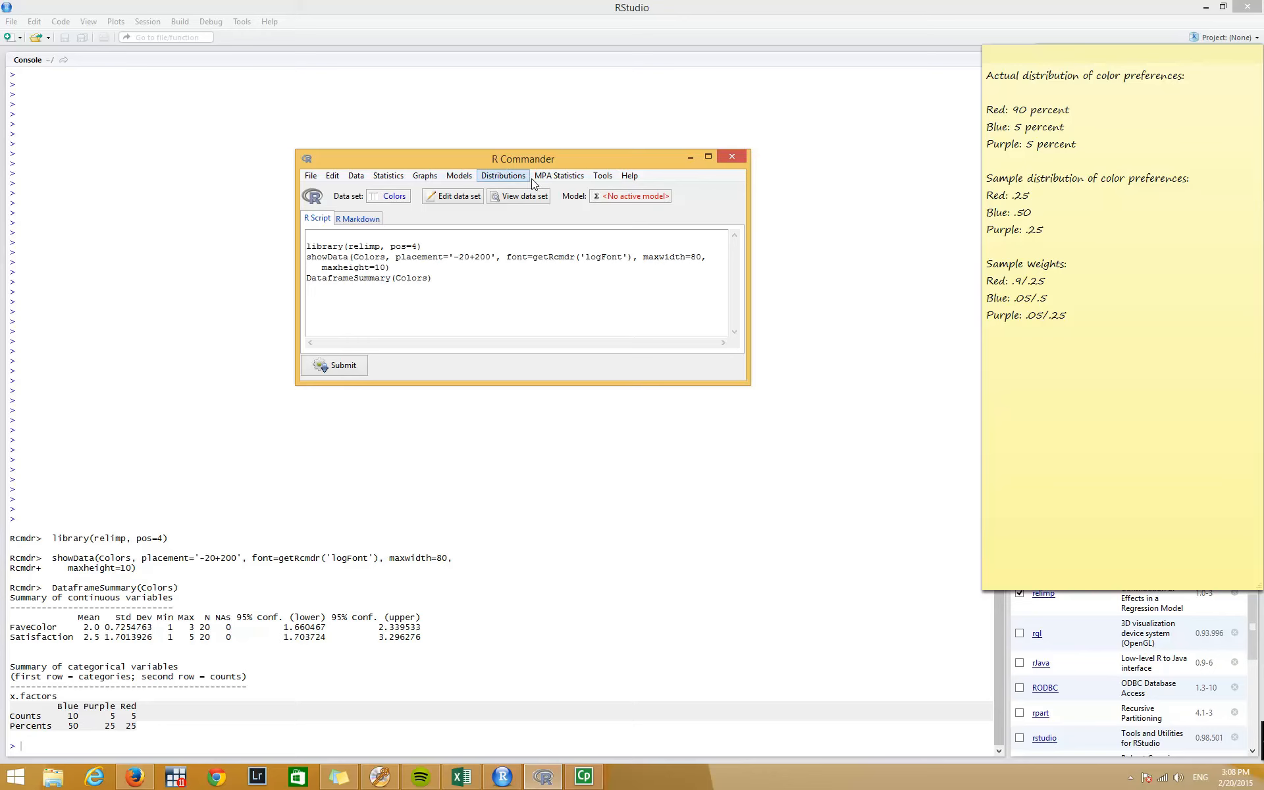
{"action": "left_click", "coordinate": [555, 176]}
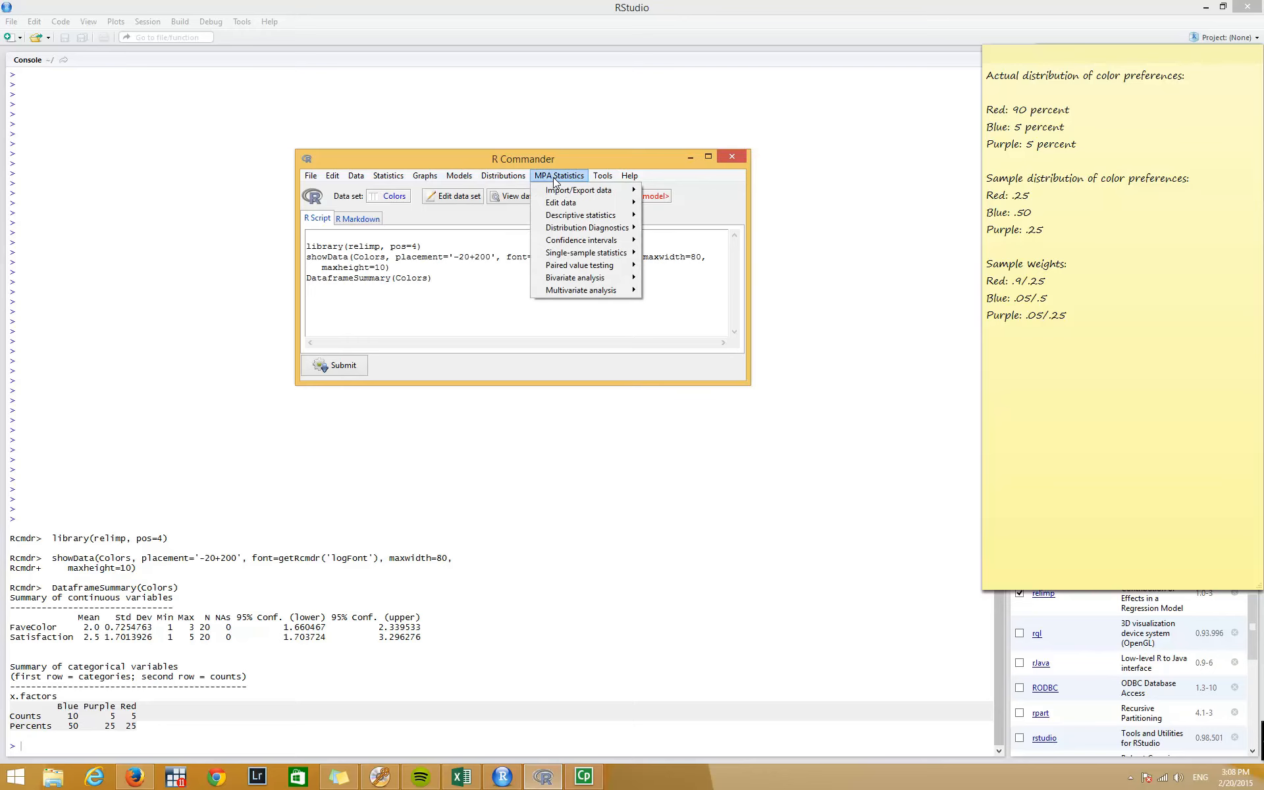
{"action": "mouse_move", "coordinate": [558, 207]}
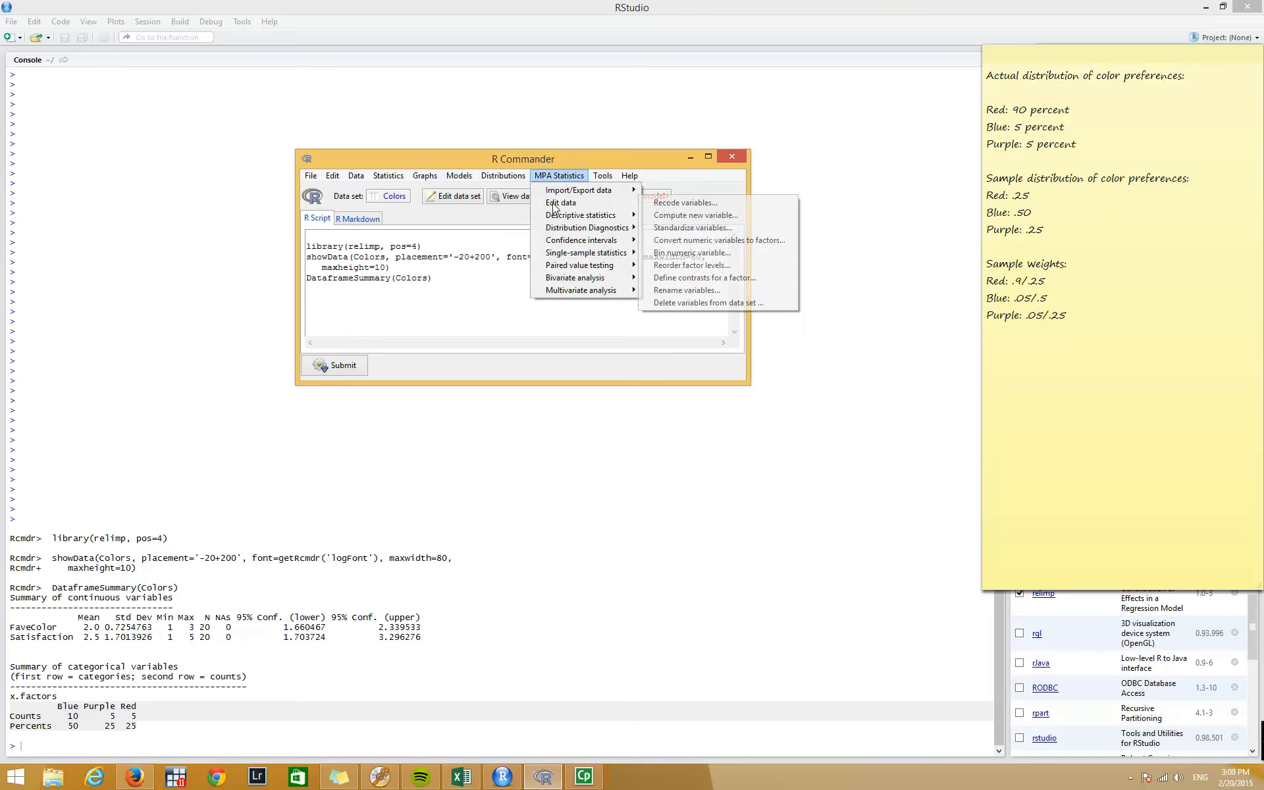
{"action": "left_click", "coordinate": [662, 203]}
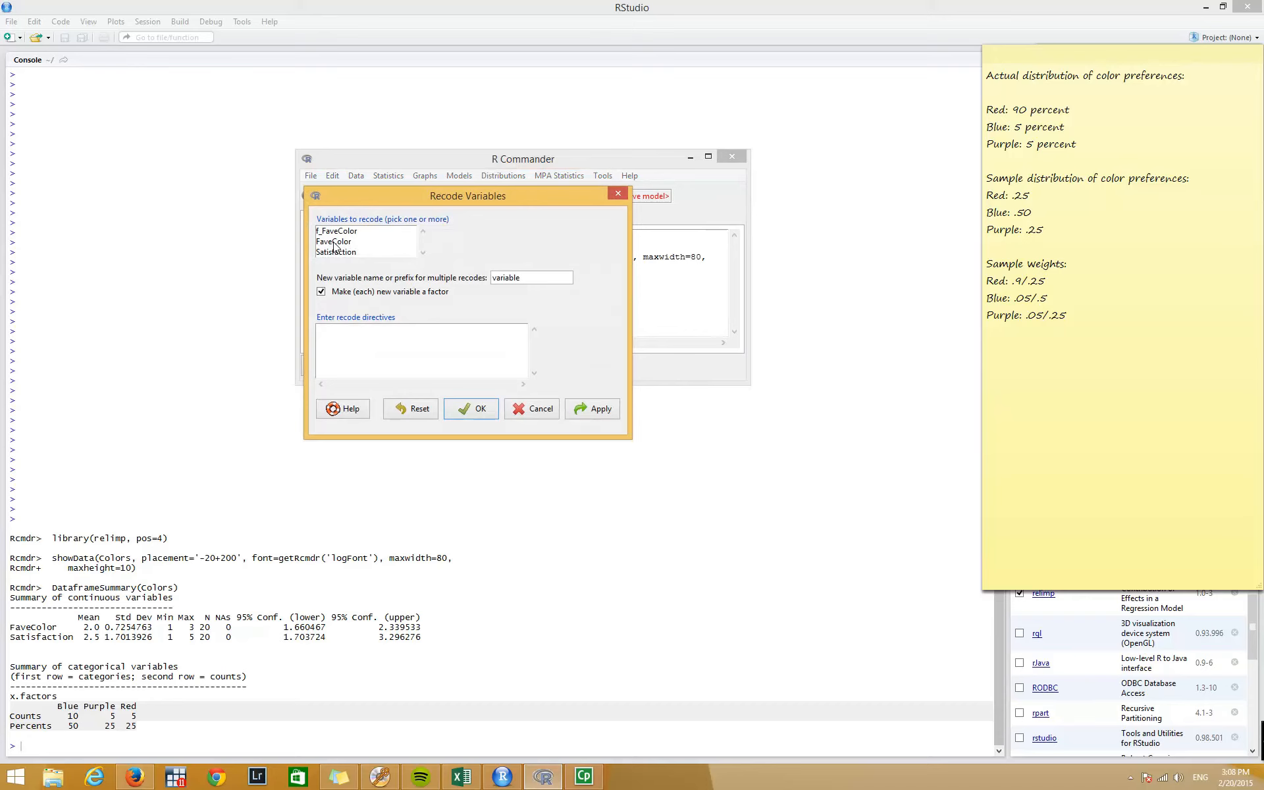
{"action": "left_click", "coordinate": [335, 242]}
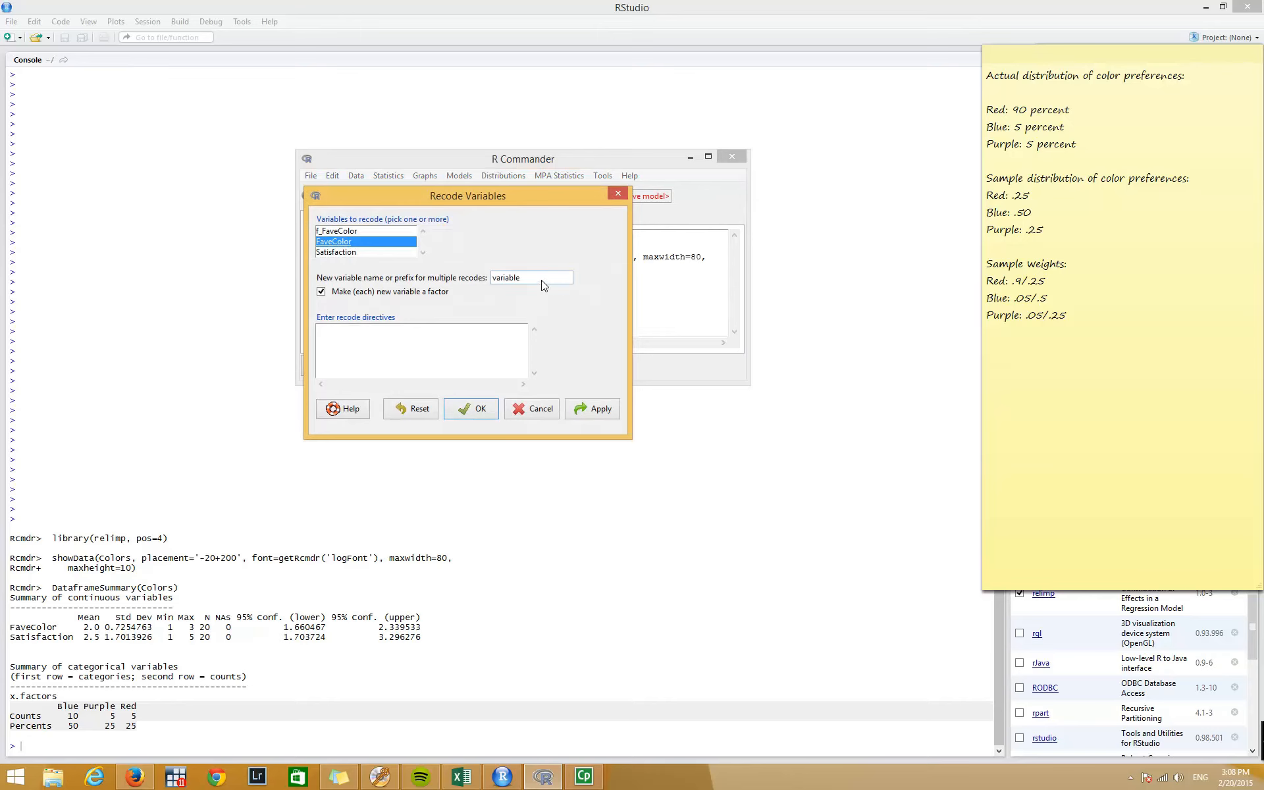
{"action": "left_click", "coordinate": [524, 278]}
{"action": "double_click", "coordinate": [523, 278]}
{"action": "type", "text": "weight"}
{"action": "left_click", "coordinate": [321, 292]}
Enter the recode directives 1=.9/.25, 2=.05/.5 and 3=.05/.25 on separate lines and run the recode
{"action": "left_click", "coordinate": [337, 335]}
{"action": "type", "text": "1"}
{"action": "type", "text": "=.9/"}
{"action": "type", "text": ".25 "}
{"action": "type", "text": "2"}
{"action": "type", "text": "=.05"}
{"action": "type", "text": "/.5"}
{"action": "key", "text": "Return"}
{"action": "type", "text": "3=.05/.25"}
{"action": "left_click", "coordinate": [472, 408]}
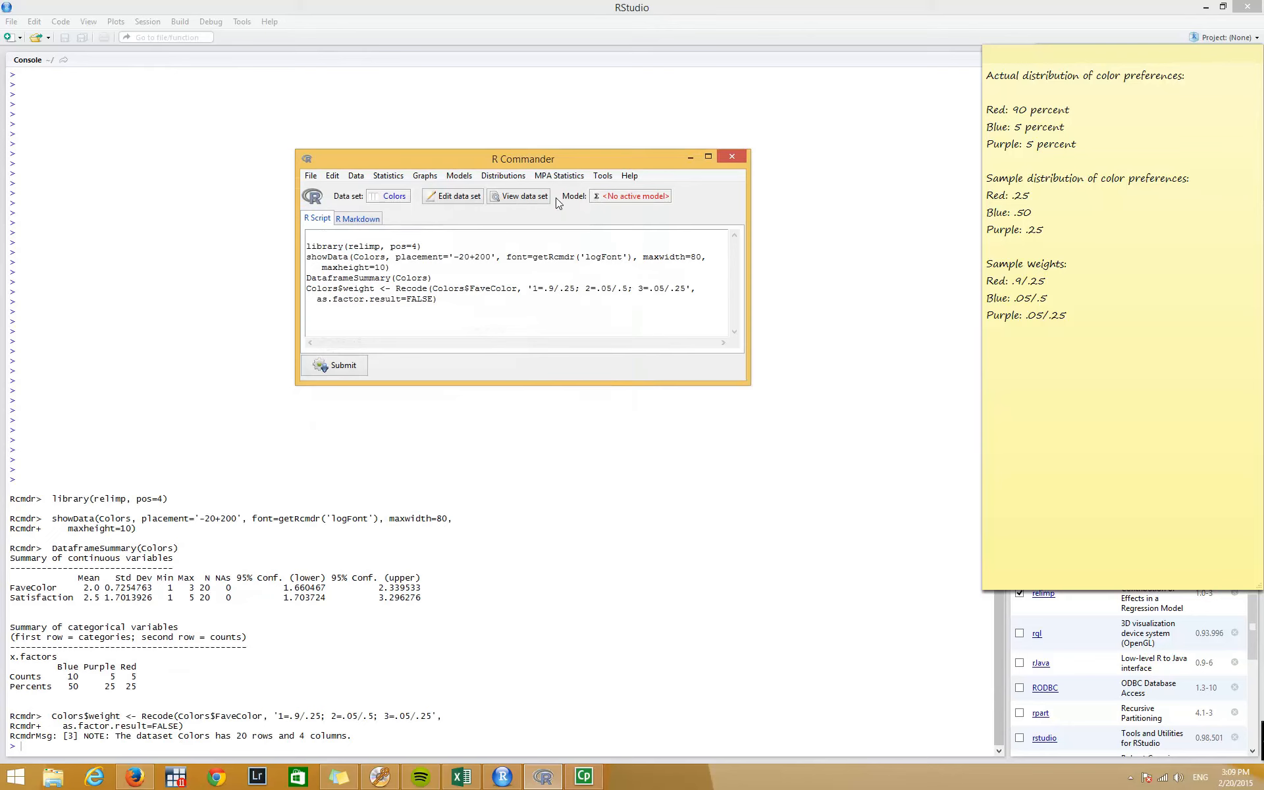
Compute a new variable w_satisfaction from the expression weight * Satisfaction
{"action": "left_click", "coordinate": [563, 176]}
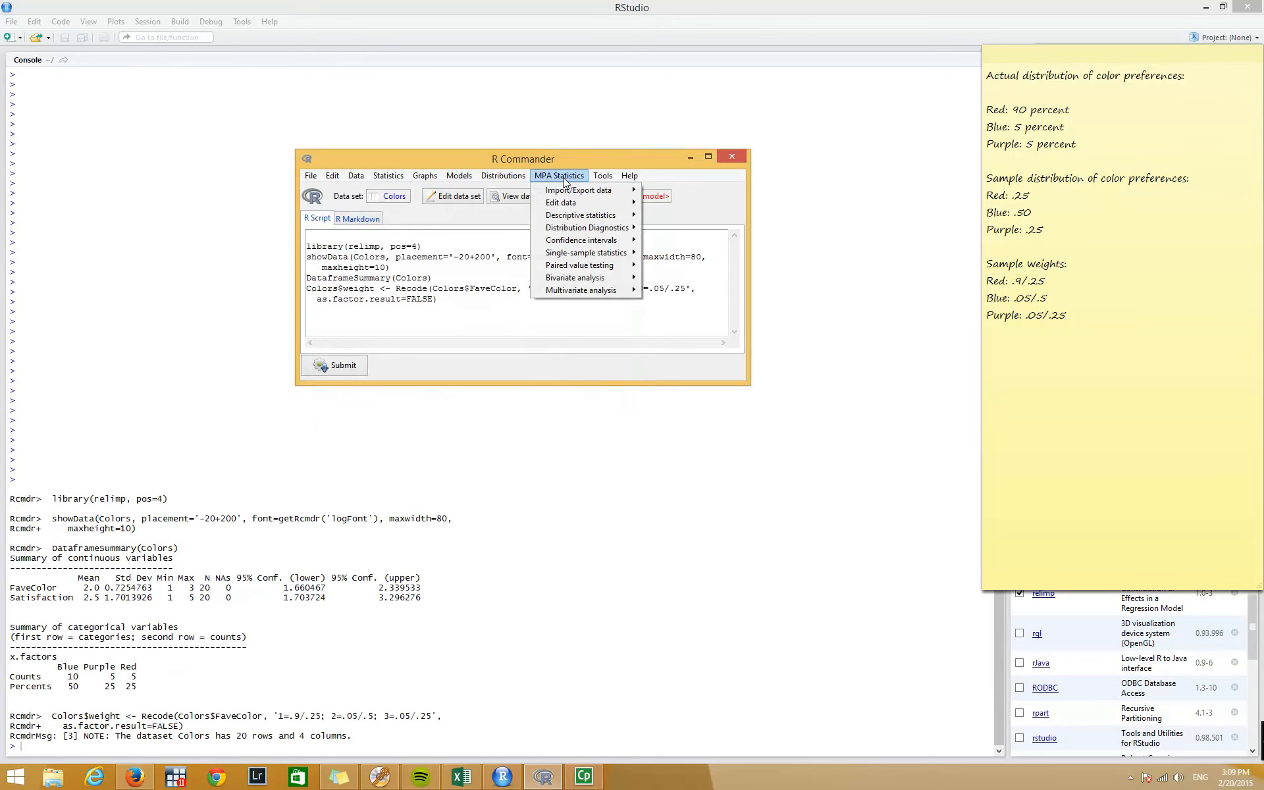
{"action": "mouse_move", "coordinate": [564, 205]}
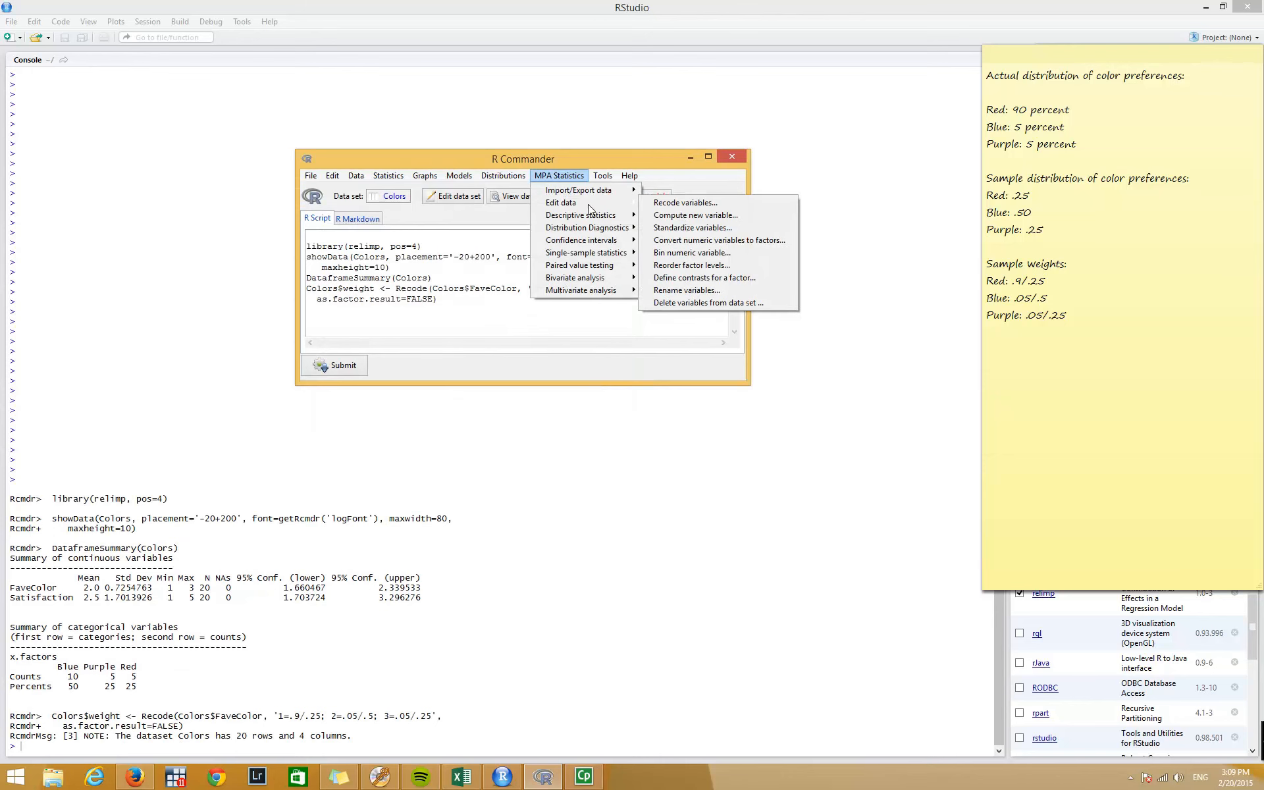
{"action": "left_click", "coordinate": [685, 216]}
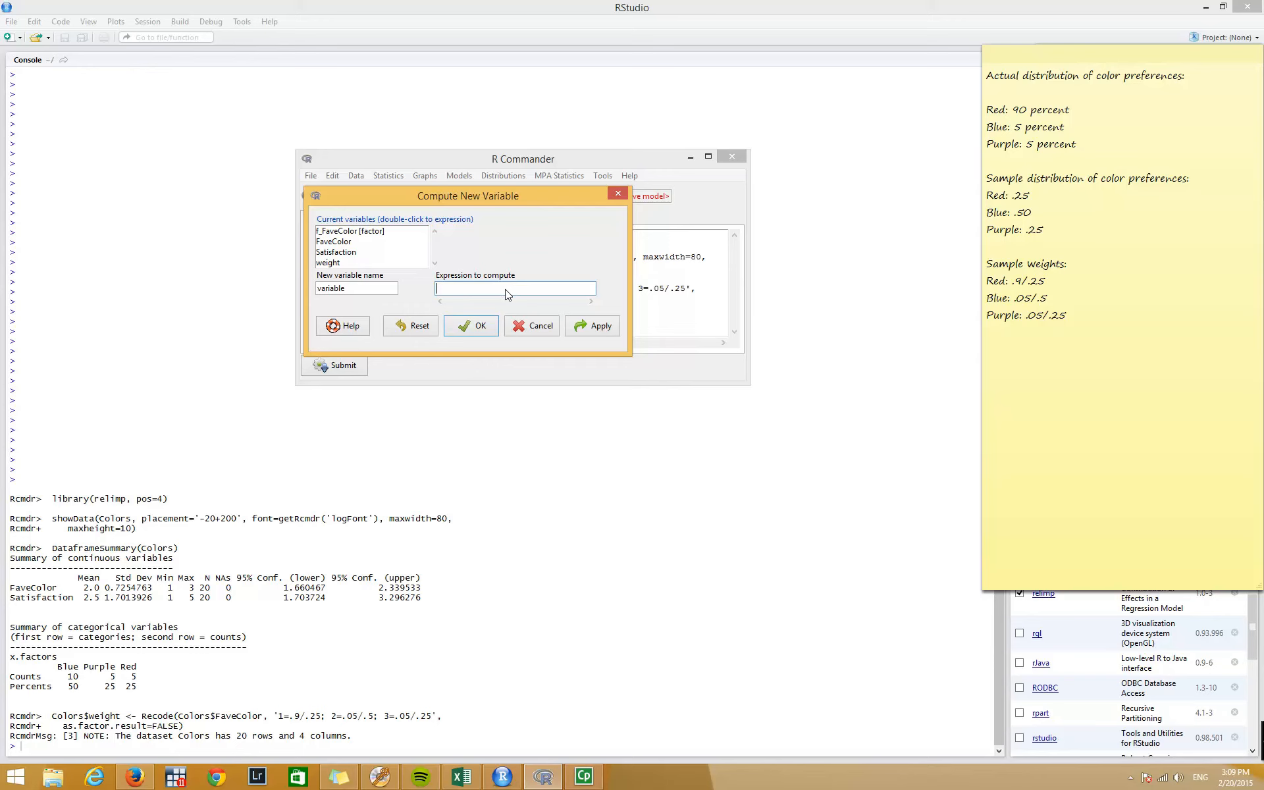
{"action": "key", "text": "BackSpace"}
{"action": "double_click", "coordinate": [351, 289]}
{"action": "type", "text": "w"}
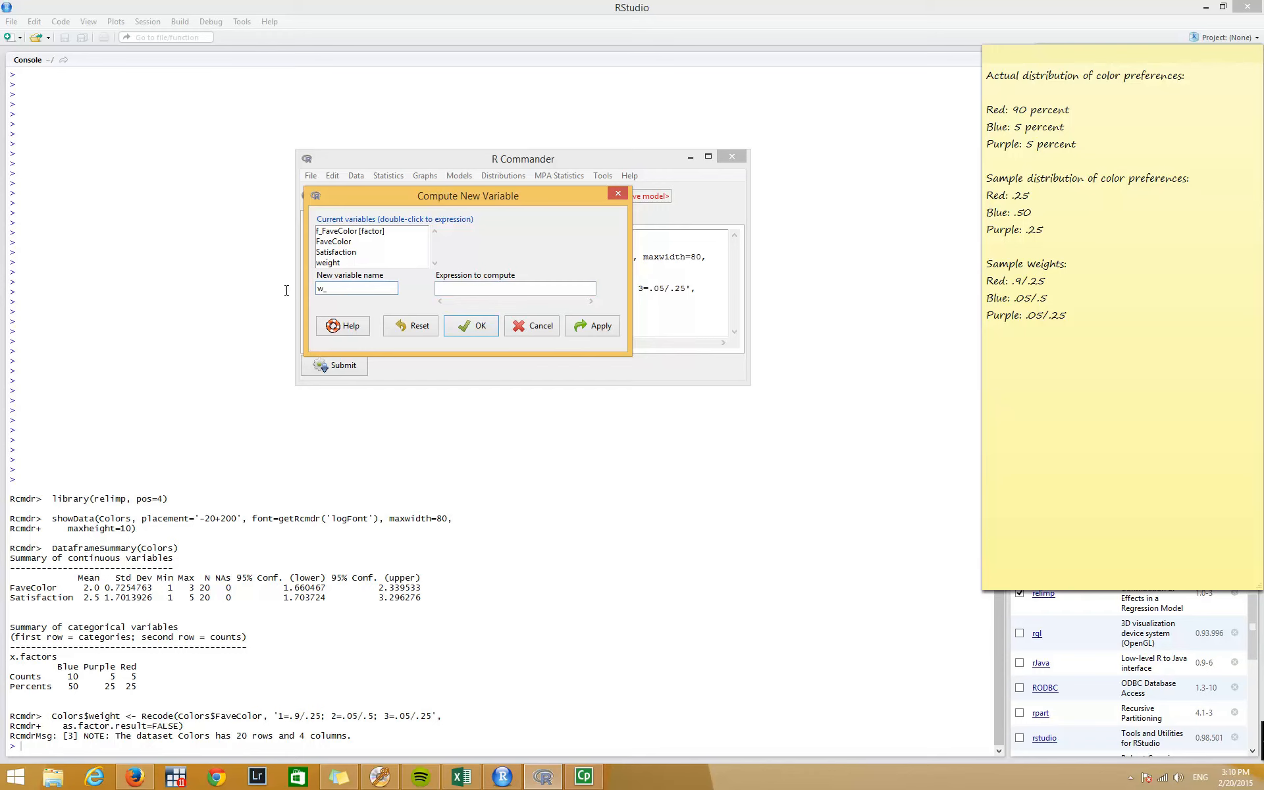
{"action": "type", "text": "_satisfaction"}
{"action": "left_click", "coordinate": [476, 292]}
{"action": "type", "text": "weight *"}
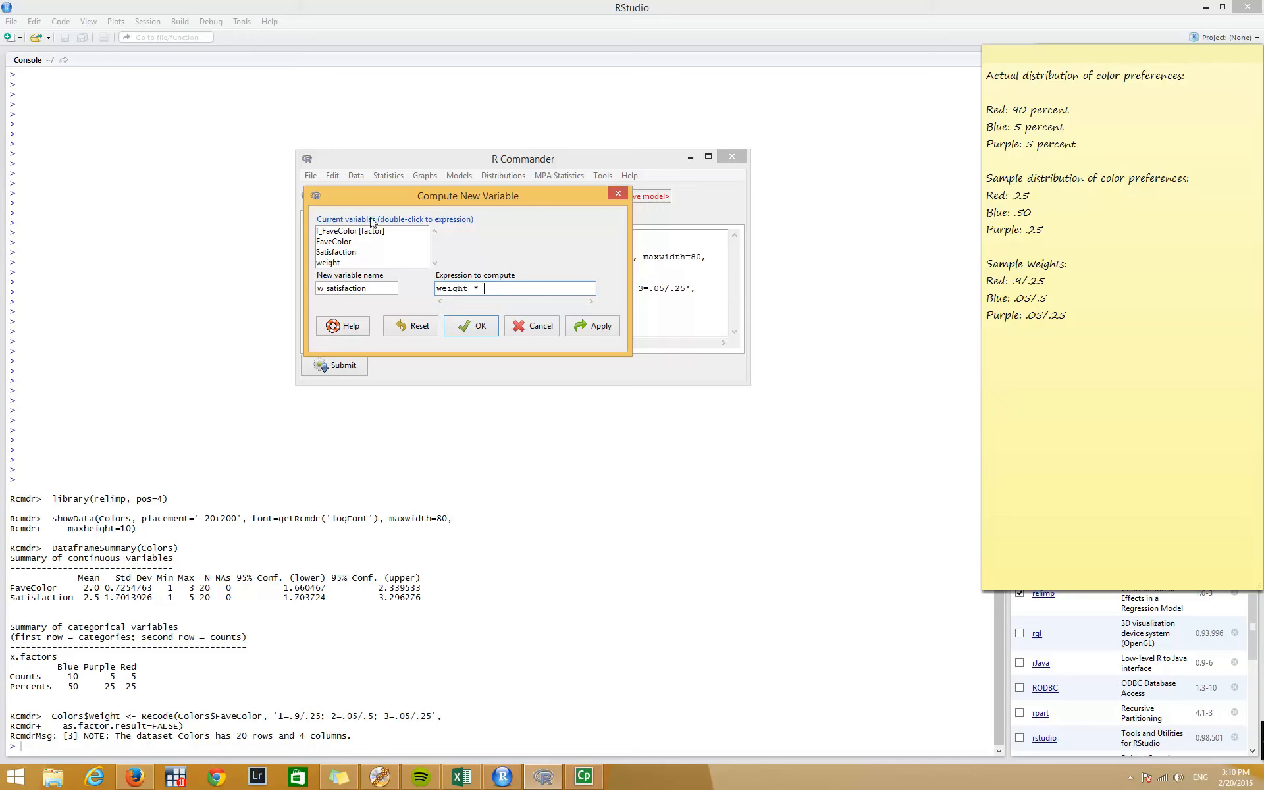
{"action": "double_click", "coordinate": [343, 253]}
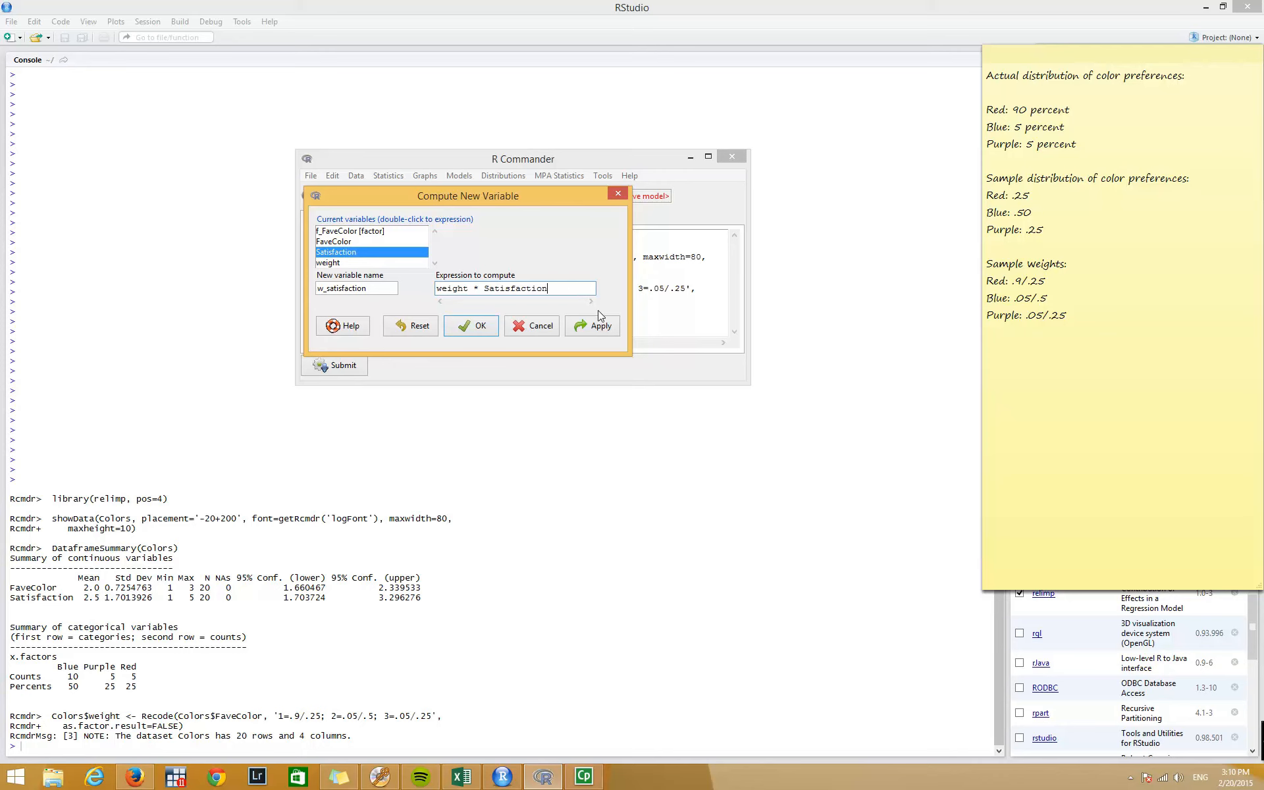
{"action": "left_click", "coordinate": [478, 328]}
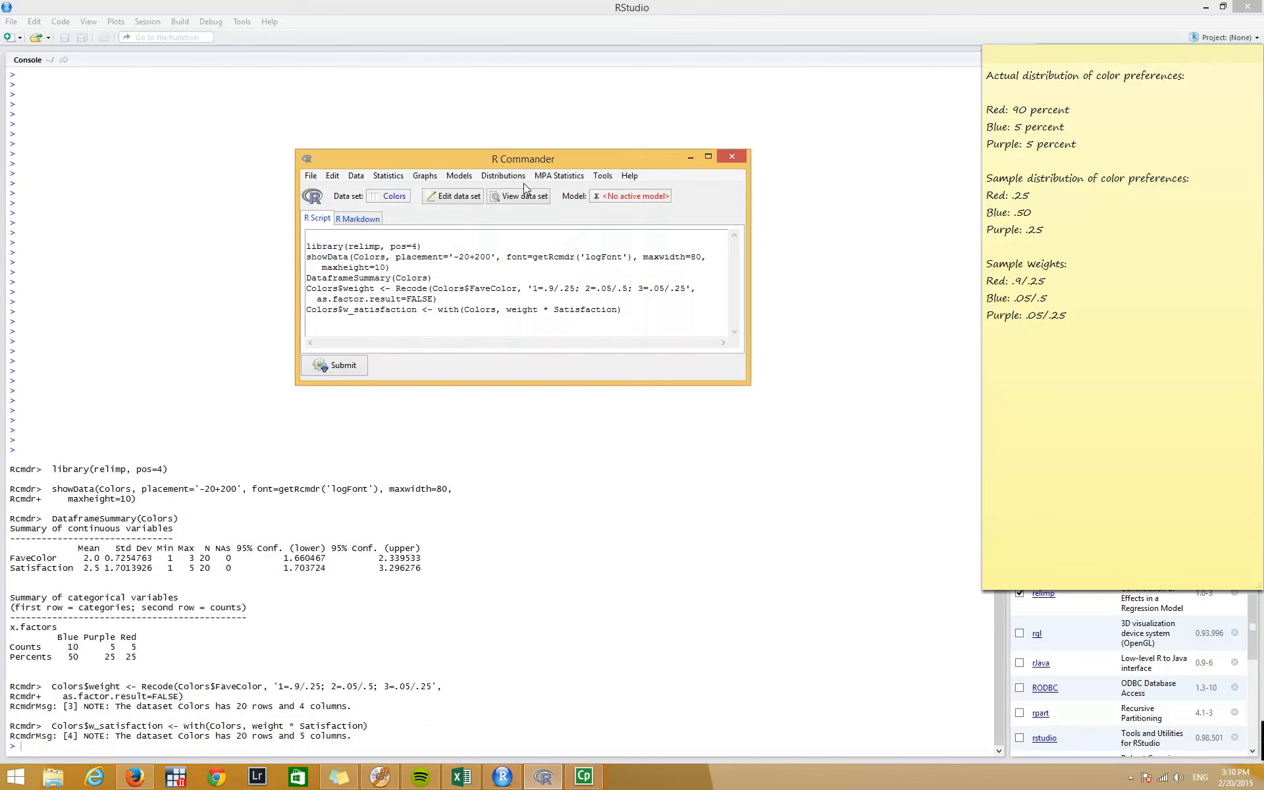
View the Colors data set with its weight and w_satisfaction columns, enlarge the window to show all rows, and close it
{"action": "left_click", "coordinate": [511, 197]}
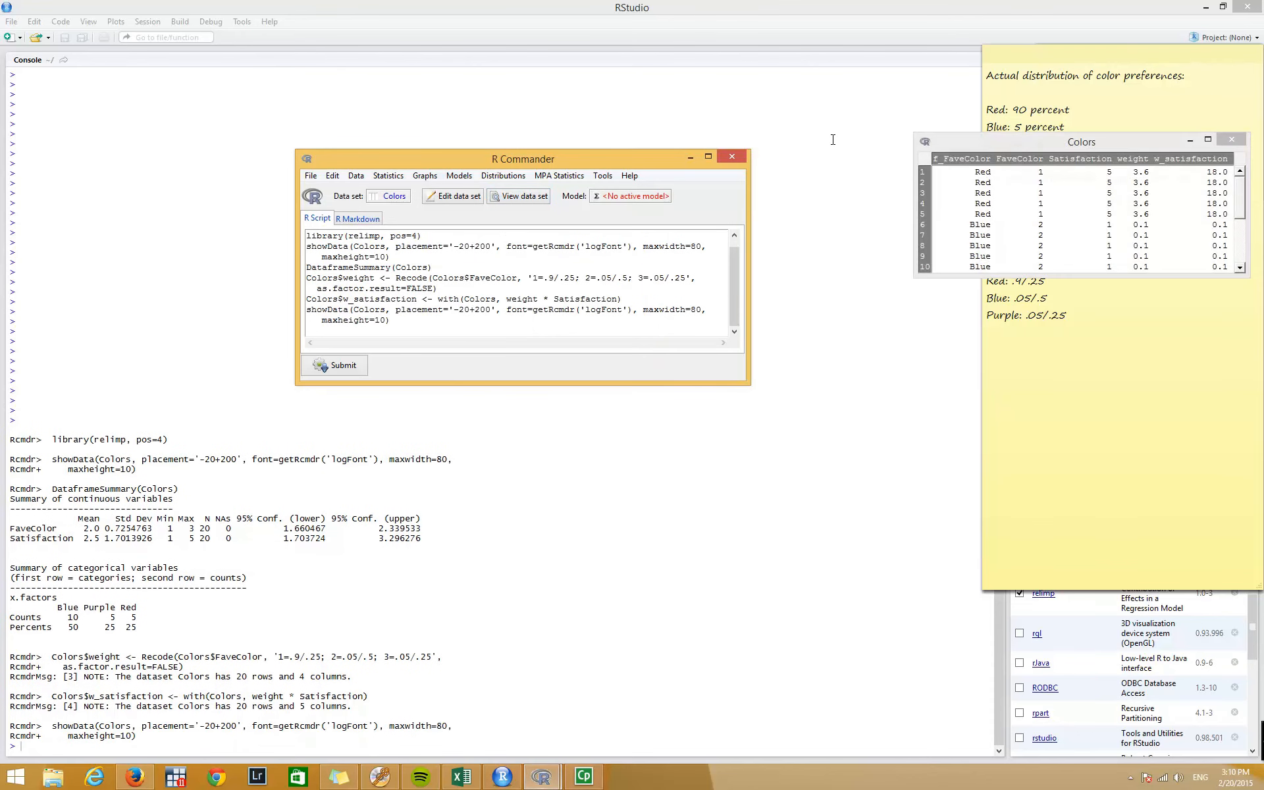
{"action": "left_click_drag", "start_coordinate": [974, 144], "coordinate": [305, 162]}
{"action": "left_click_drag", "start_coordinate": [581, 297], "coordinate": [581, 400]}
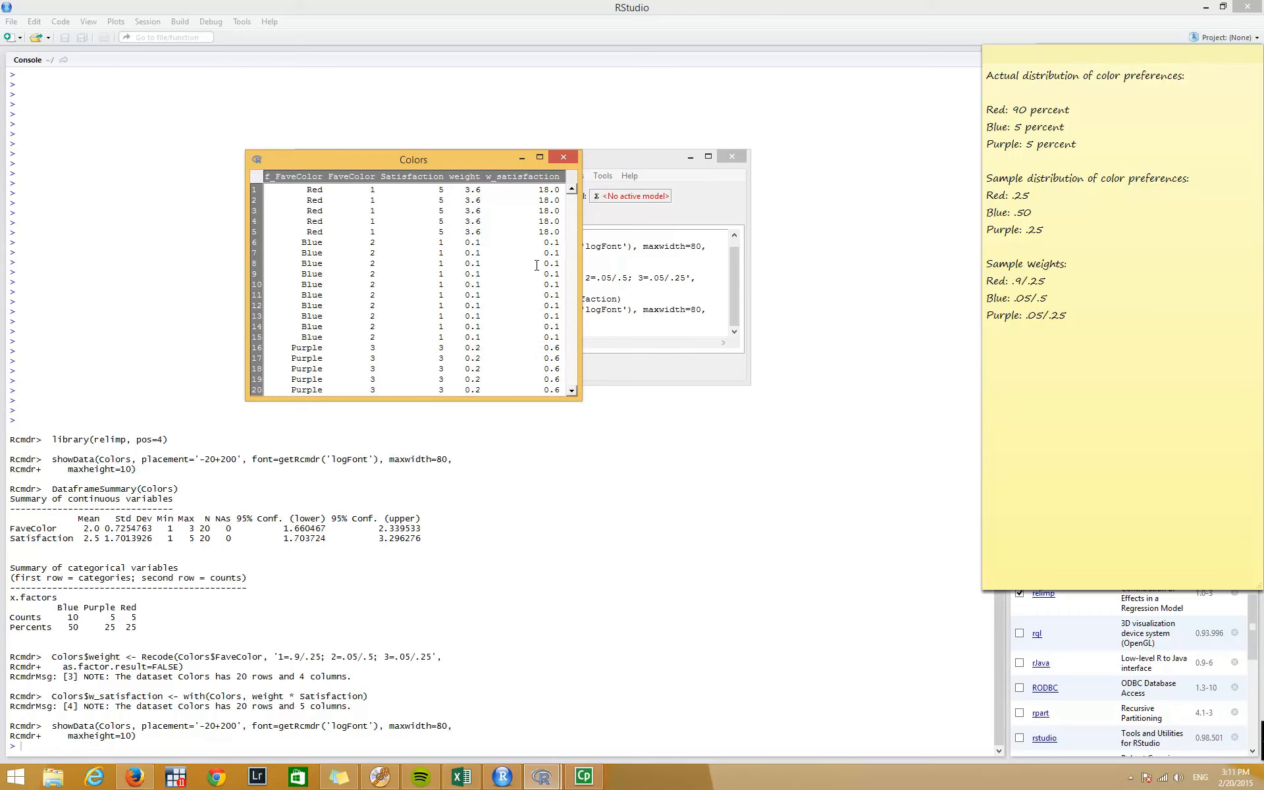
{"action": "left_click", "coordinate": [566, 160]}
Summarize the Colors data set again and highlight the means of Satisfaction and w_satisfaction for comparison
{"action": "left_click", "coordinate": [564, 178]}
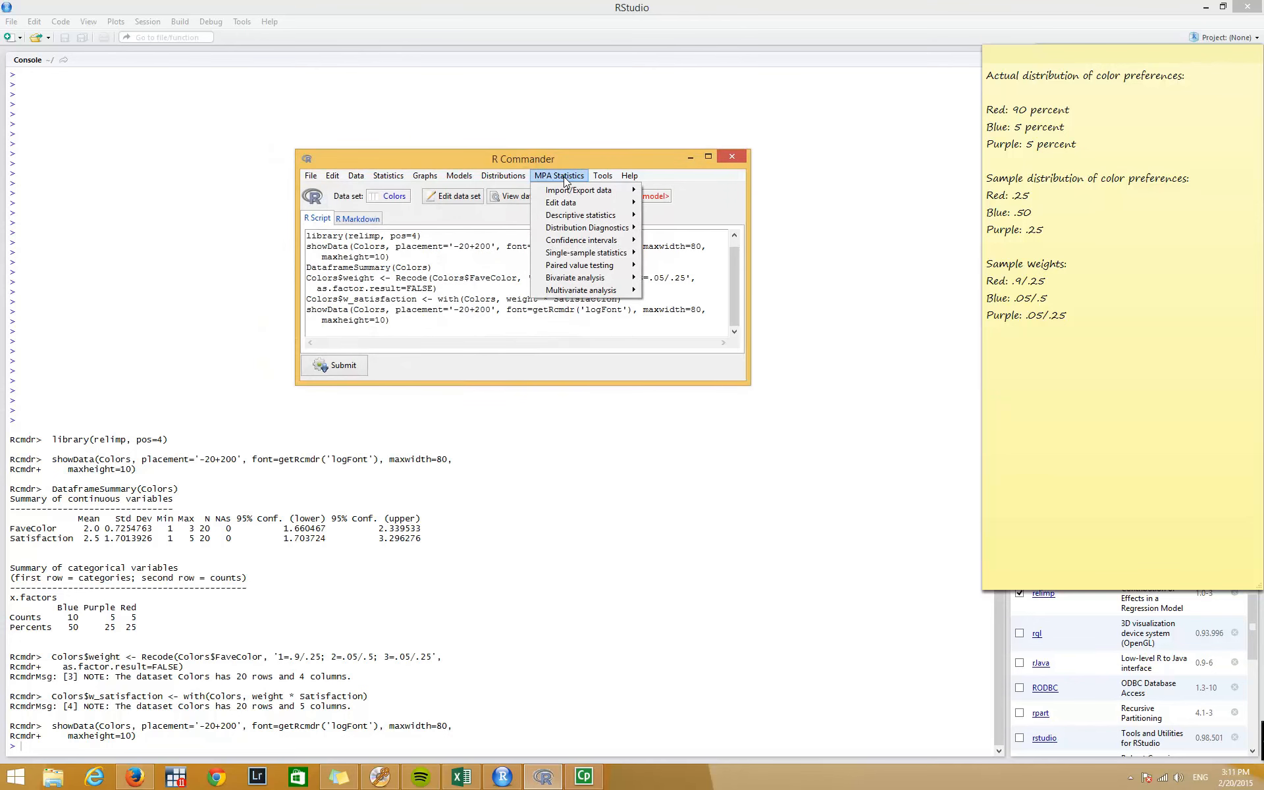
{"action": "mouse_move", "coordinate": [568, 217]}
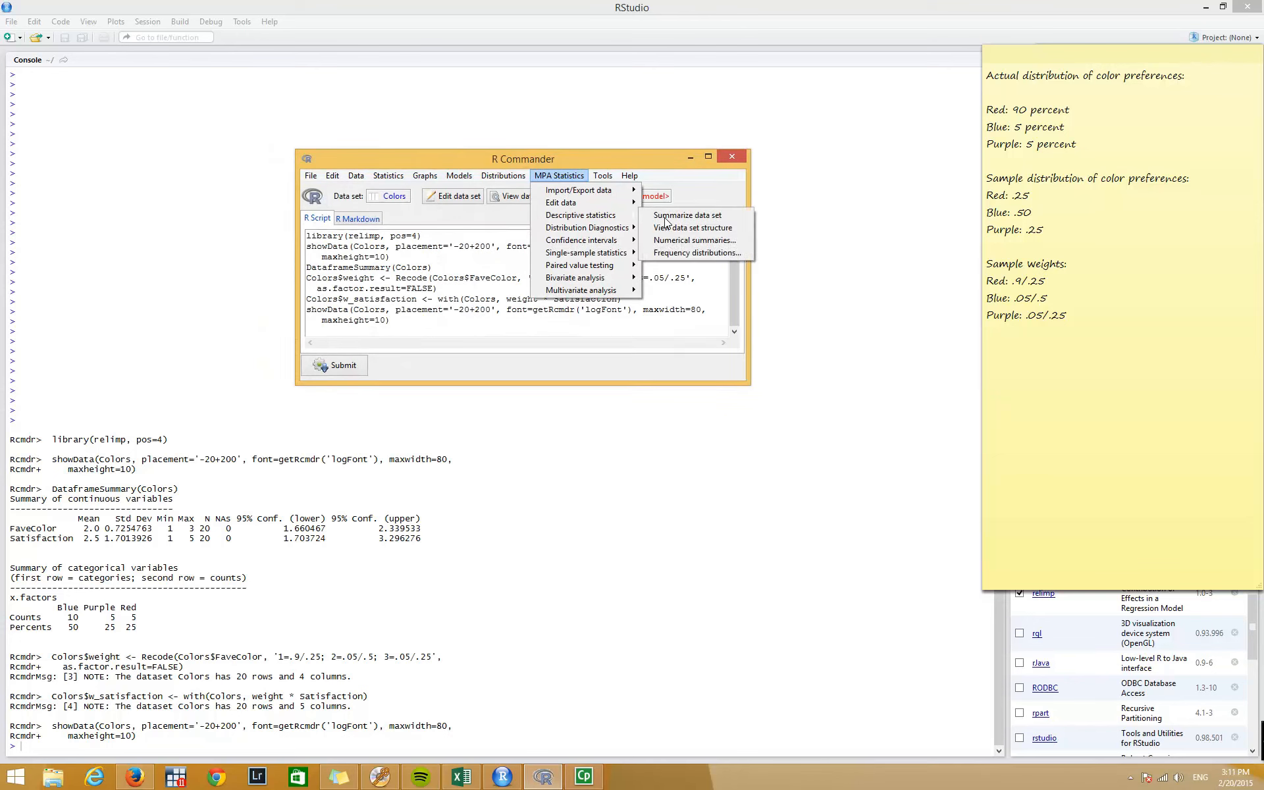
{"action": "left_click", "coordinate": [668, 217]}
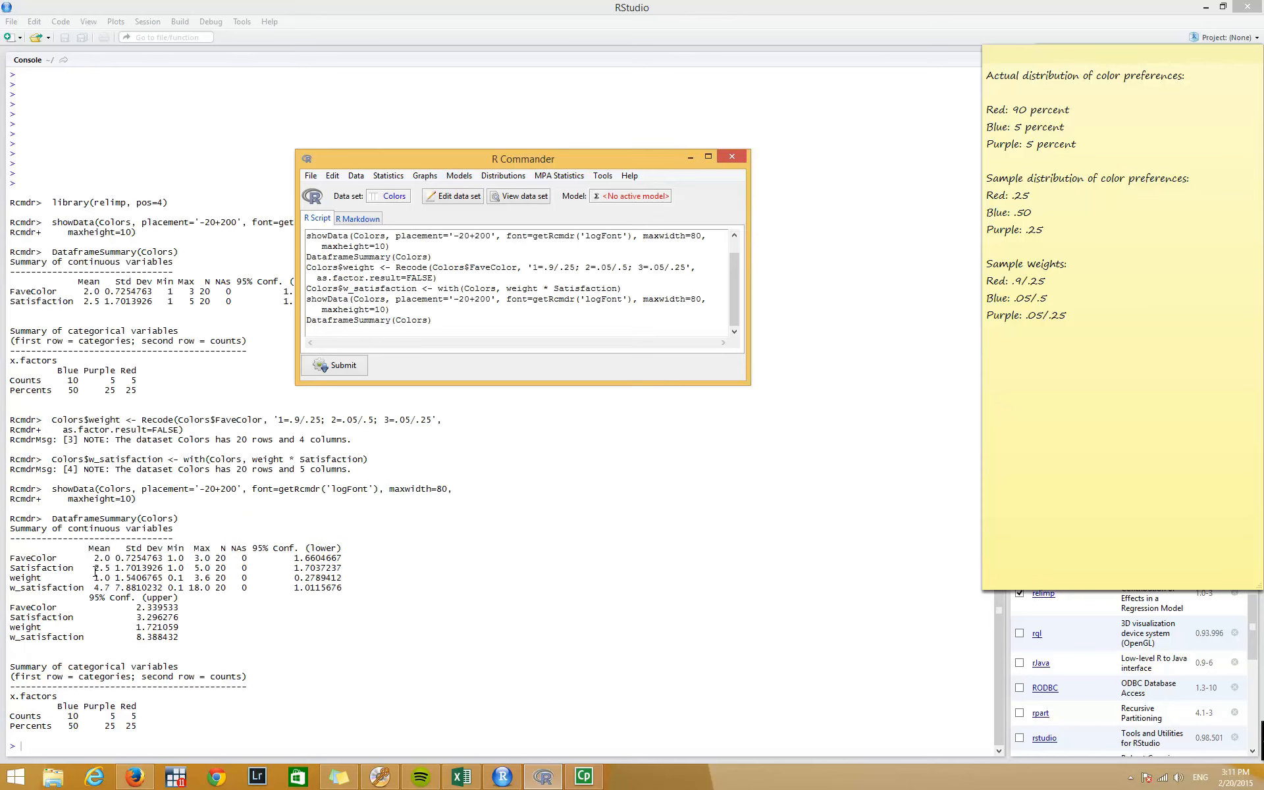
{"action": "left_click_drag", "start_coordinate": [96, 571], "coordinate": [110, 569]}
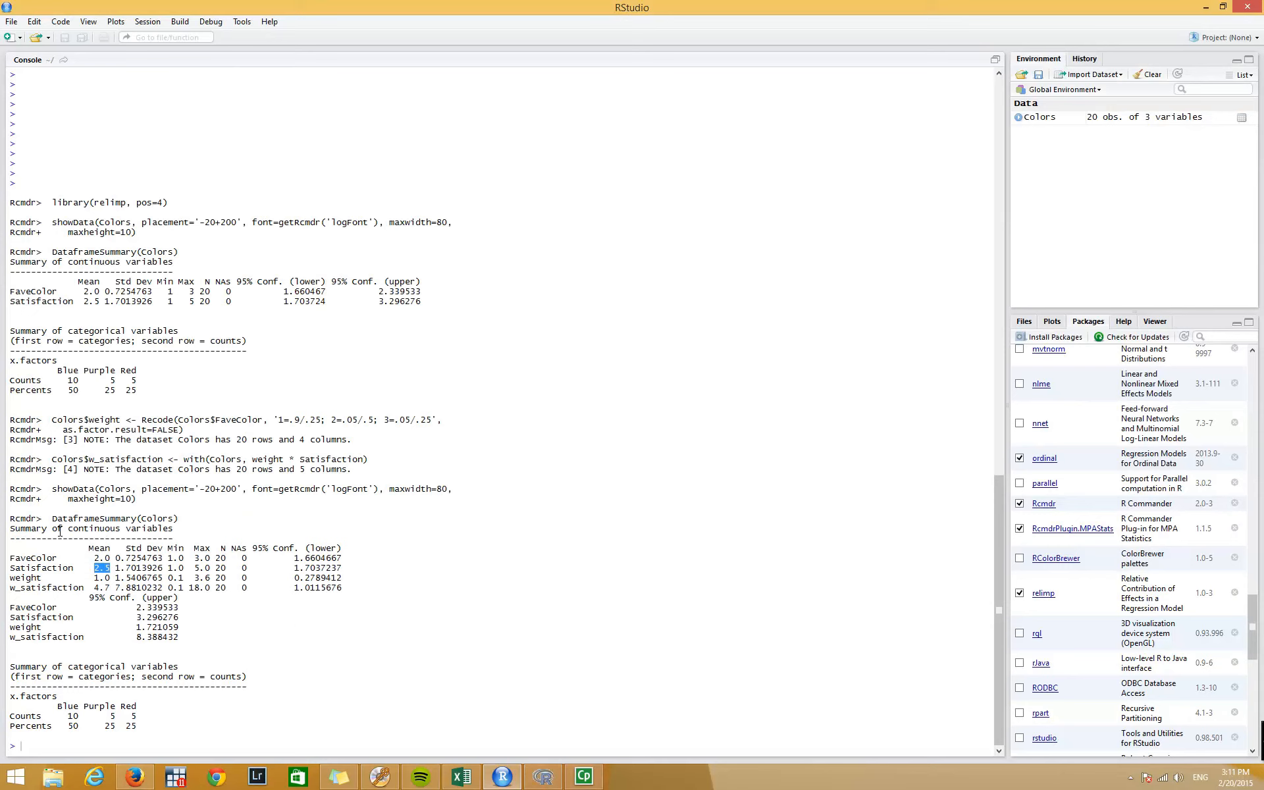
{"action": "left_click_drag", "start_coordinate": [95, 587], "coordinate": [110, 588]}
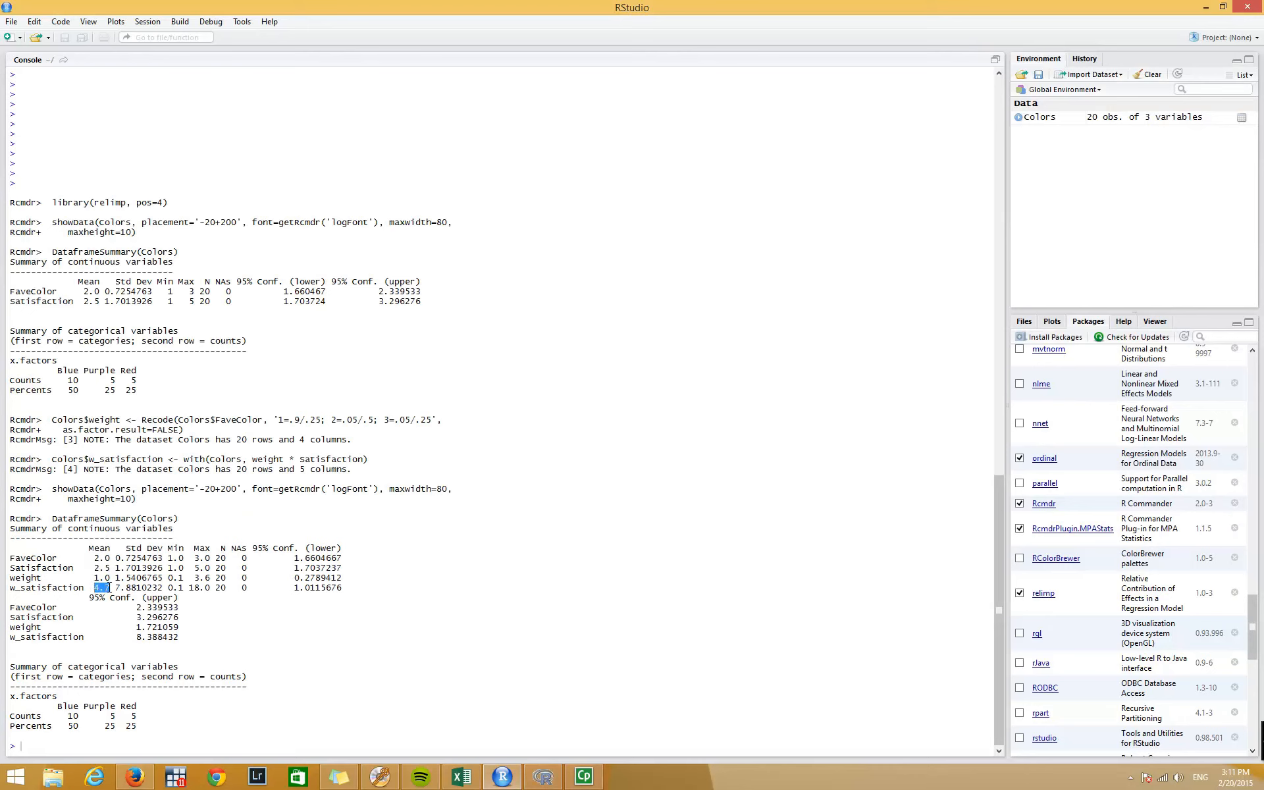